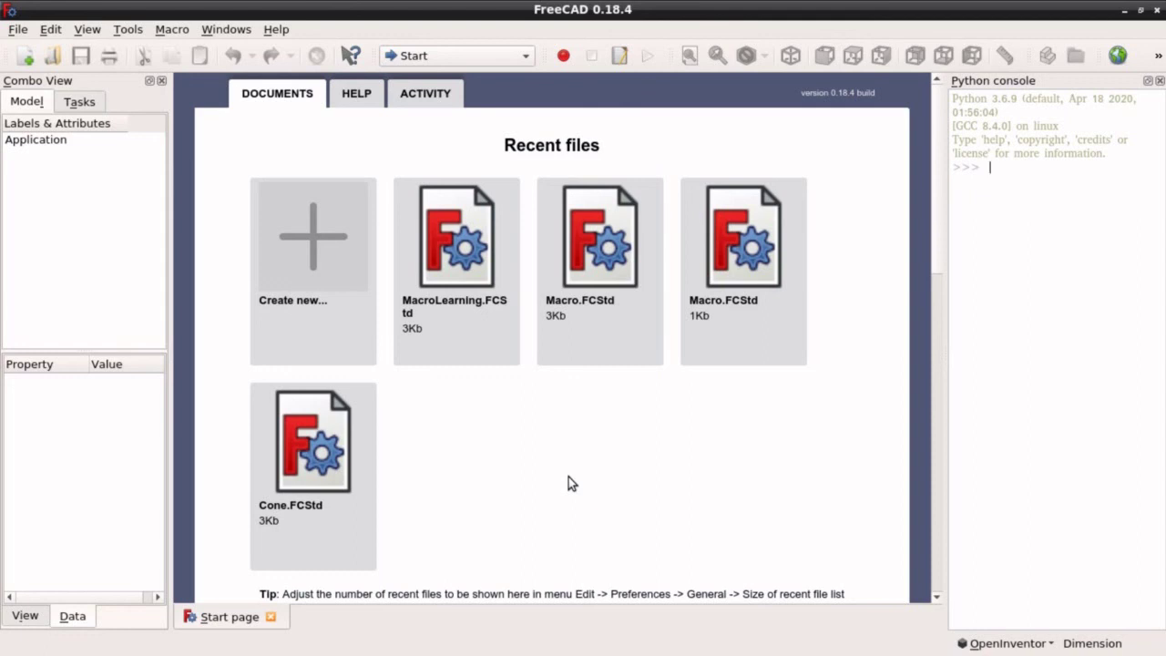
# Create a new document and save it as CETraining.FCStd
pyautogui.hotkey('ctrl', 'n')
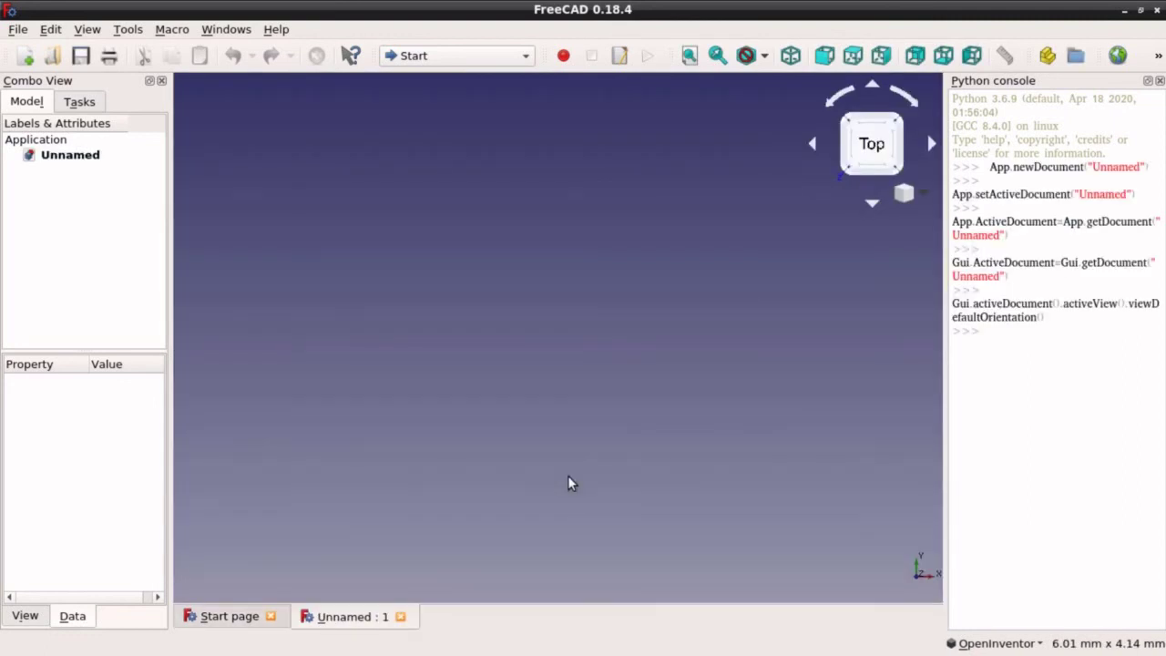
pyautogui.hotkey('ctrl', 's')
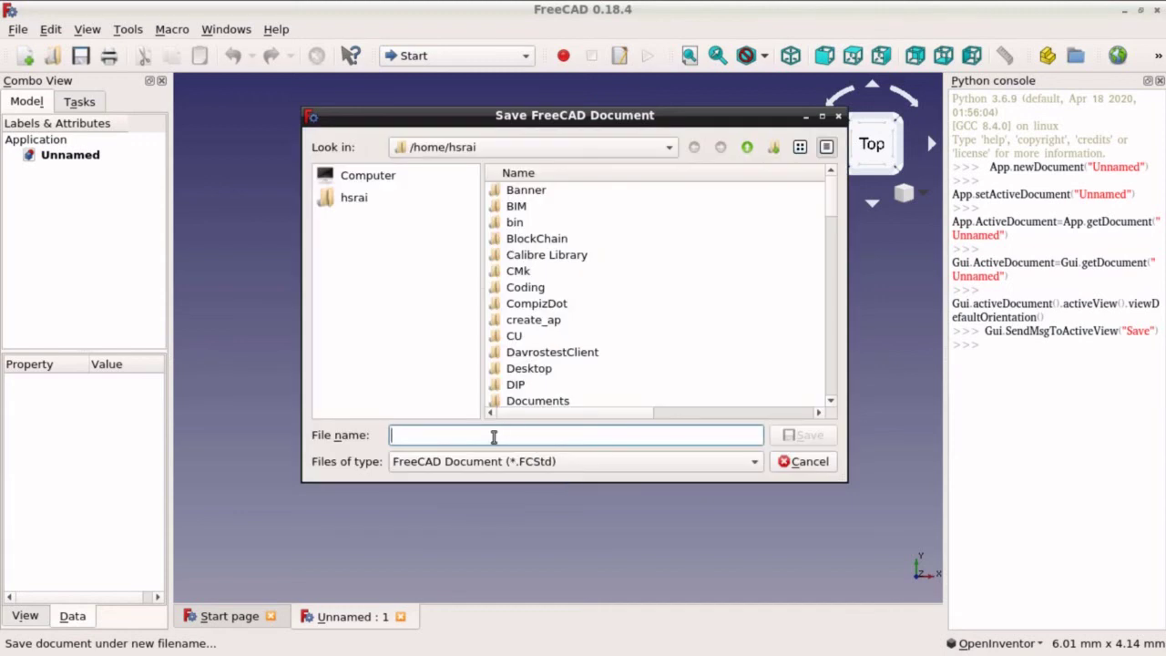
pyautogui.write('CE')
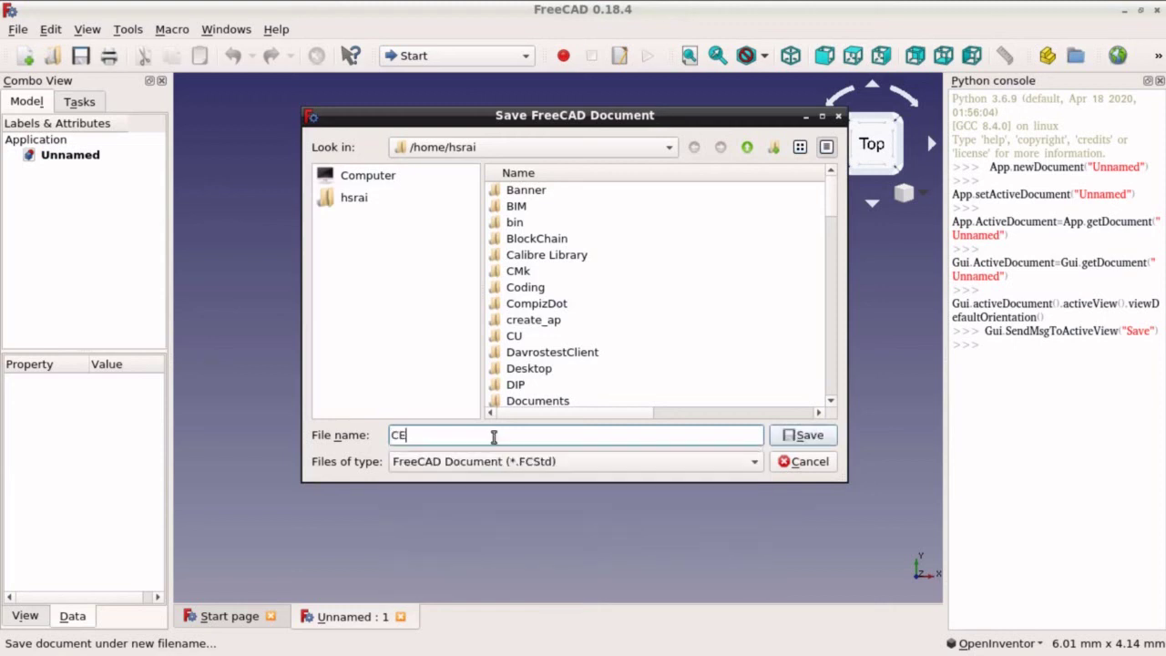
pyautogui.write('Training')
pyautogui.click(809, 441)
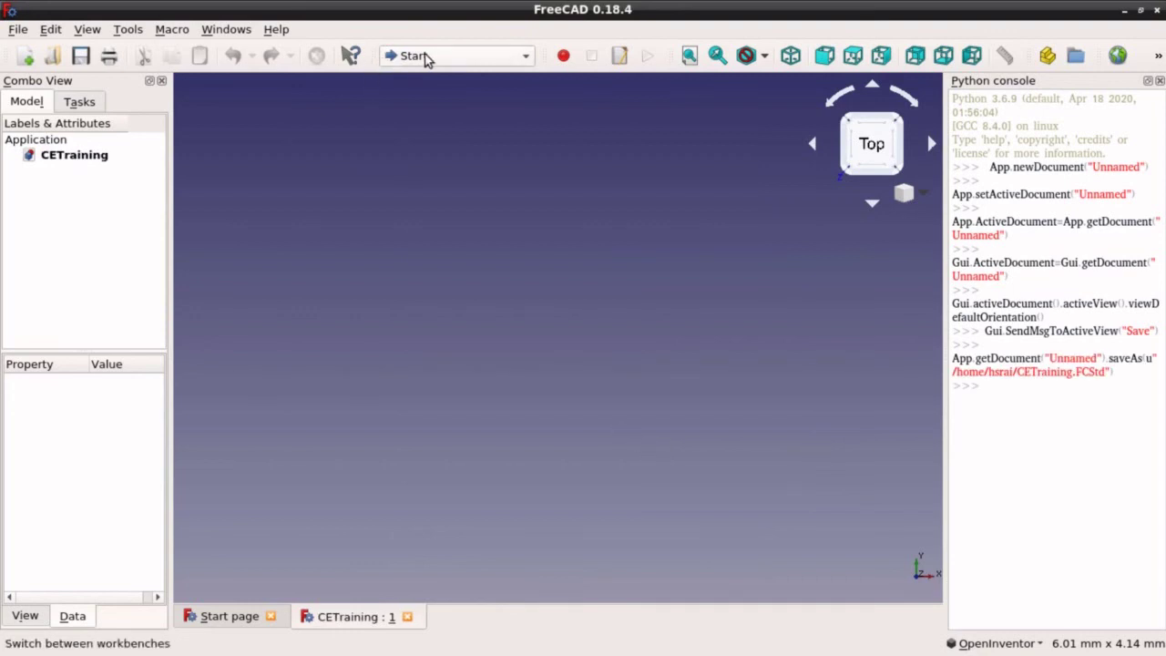
# Choose Part from the workbench list
pyautogui.click(524, 57)
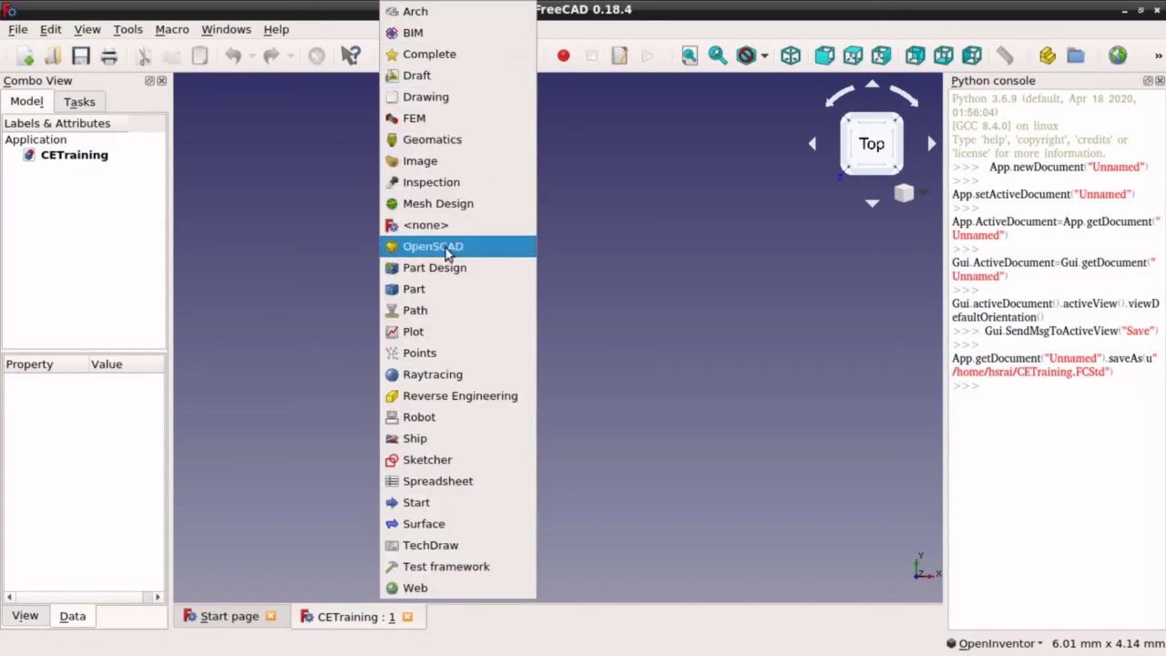
pyautogui.click(425, 289)
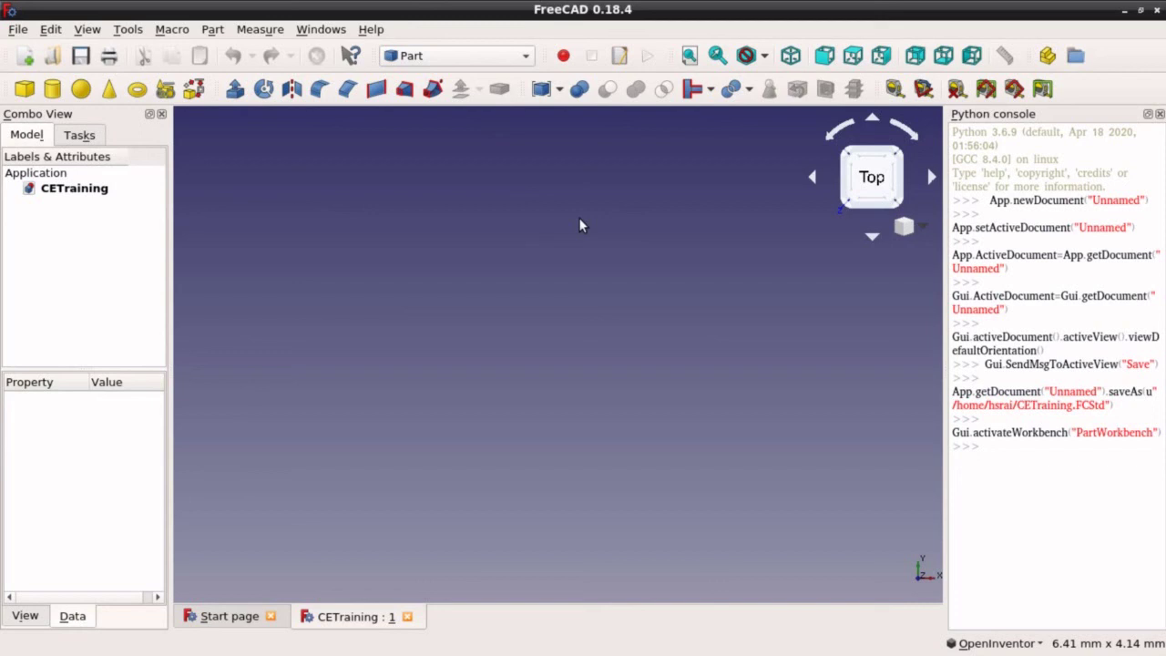
# Begin recording a macro called Cone
pyautogui.click(565, 59)
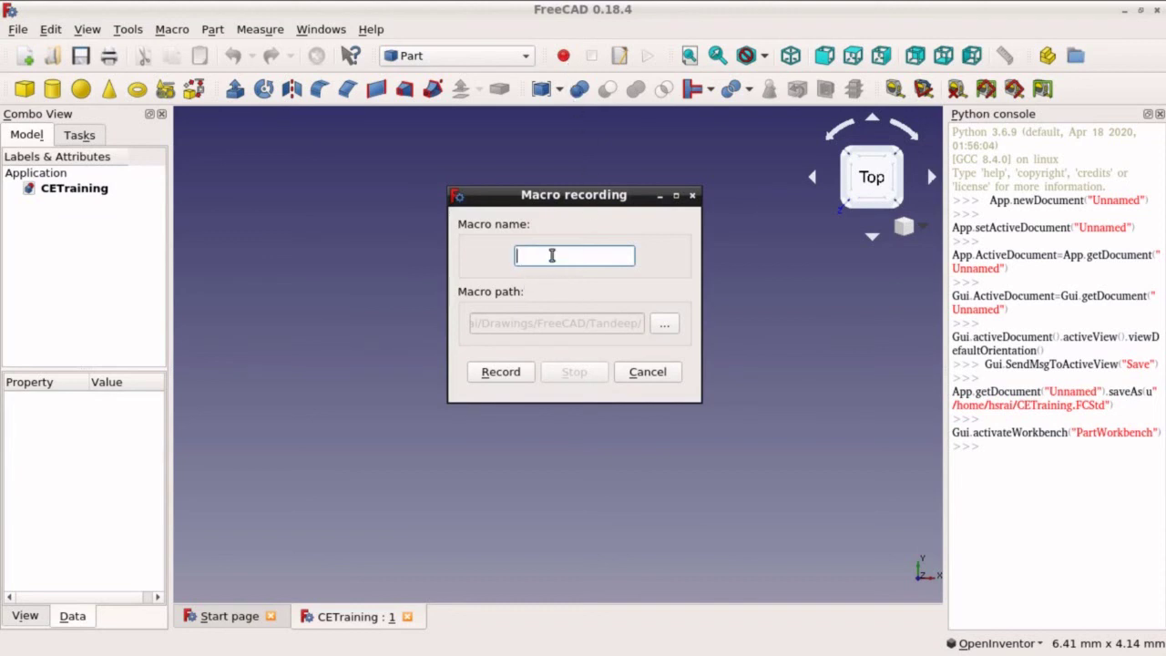
pyautogui.write('Cone')
pyautogui.click(503, 373)
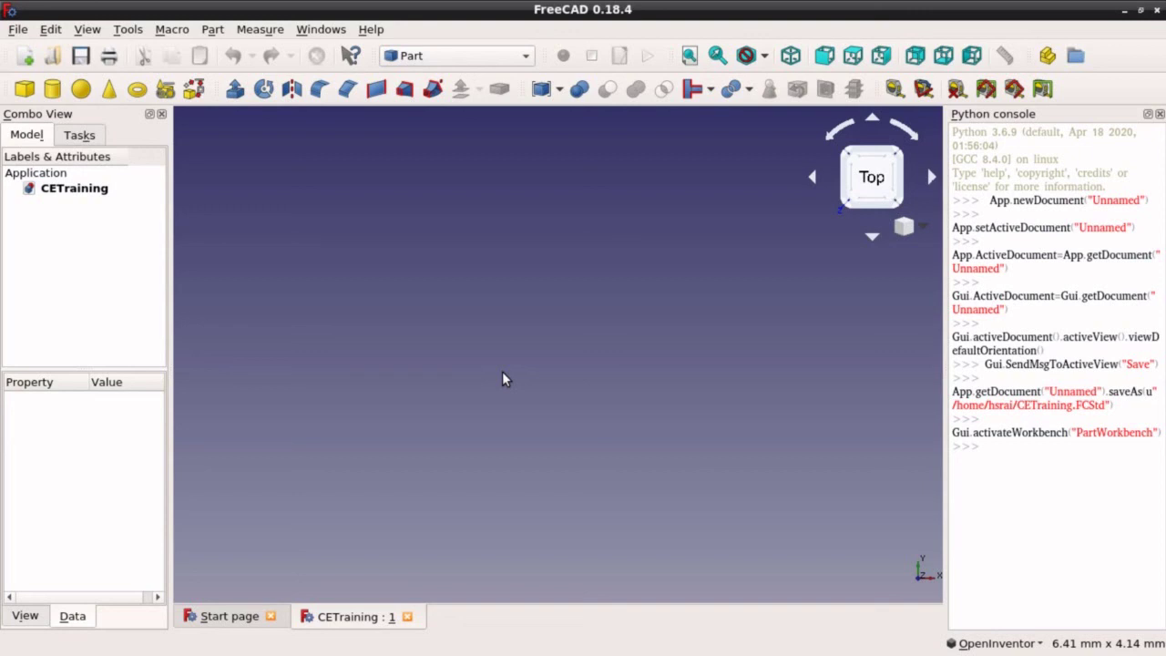
# Insert a Part cone, view it isometrically, and select it to edit Radius1
pyautogui.click(109, 90)
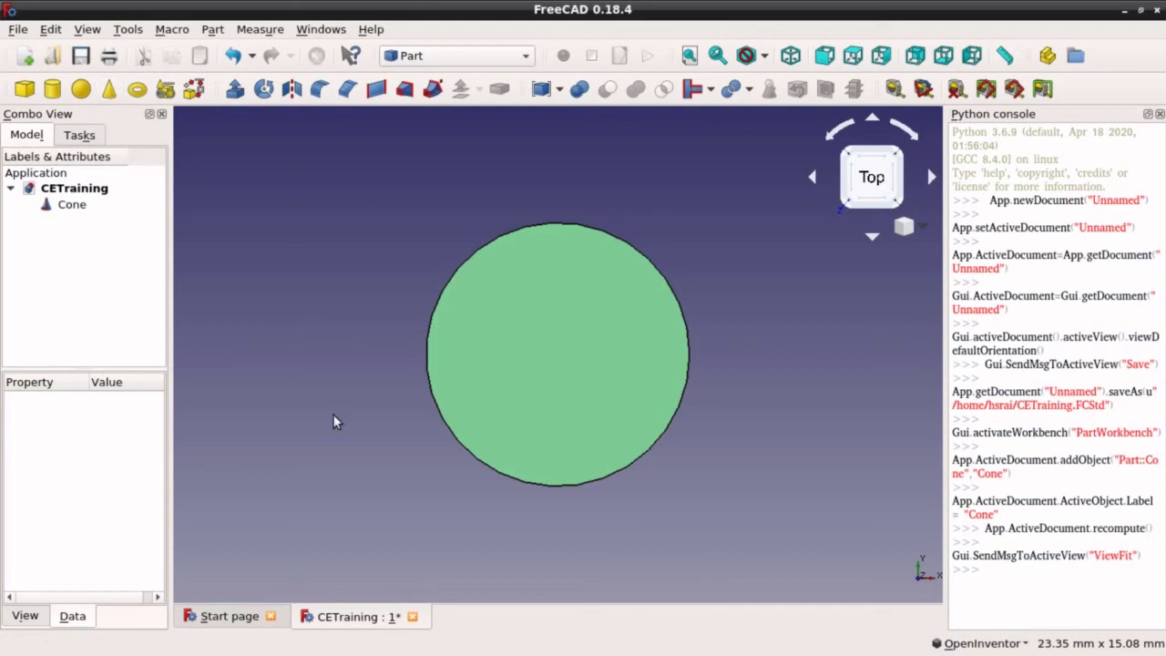
pyautogui.press('0')
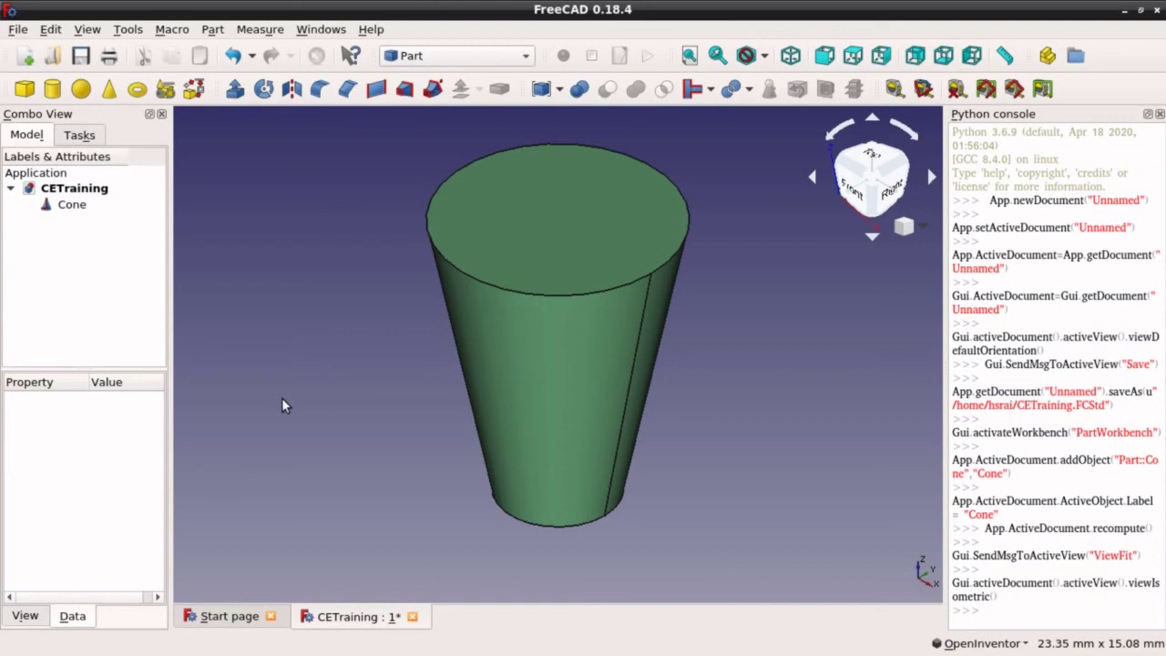
pyautogui.click(72, 204)
pyautogui.click(98, 514)
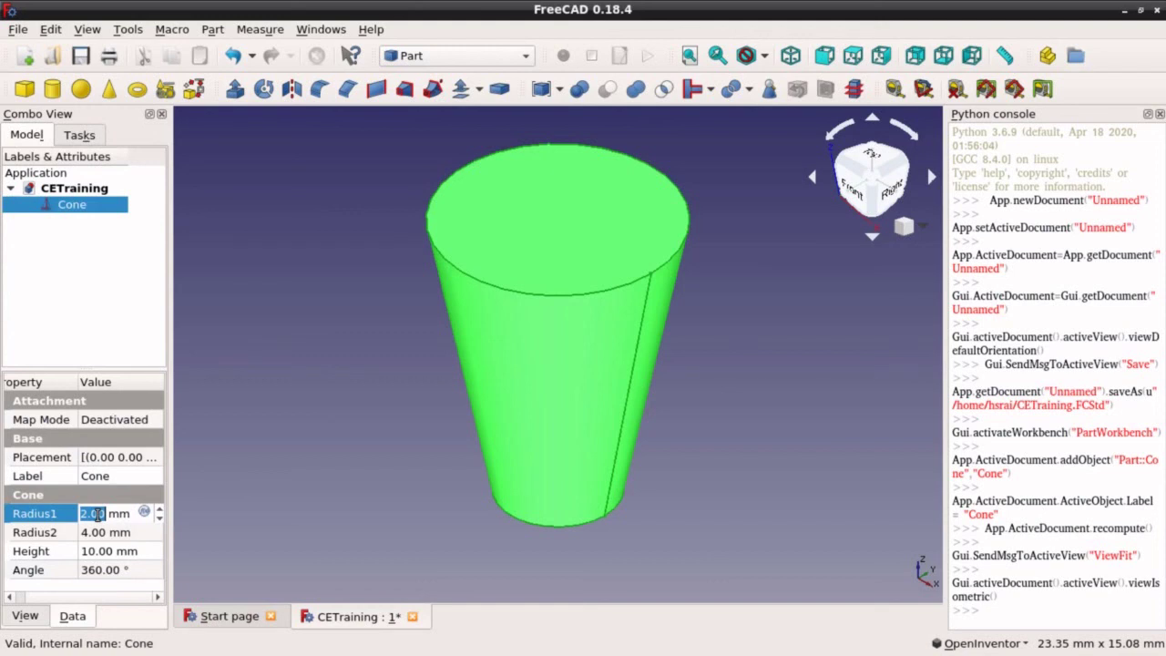
# Set the cone's Radius1 to 6 mm and Height to 5 mm
pyautogui.write('6')
pyautogui.click(95, 556)
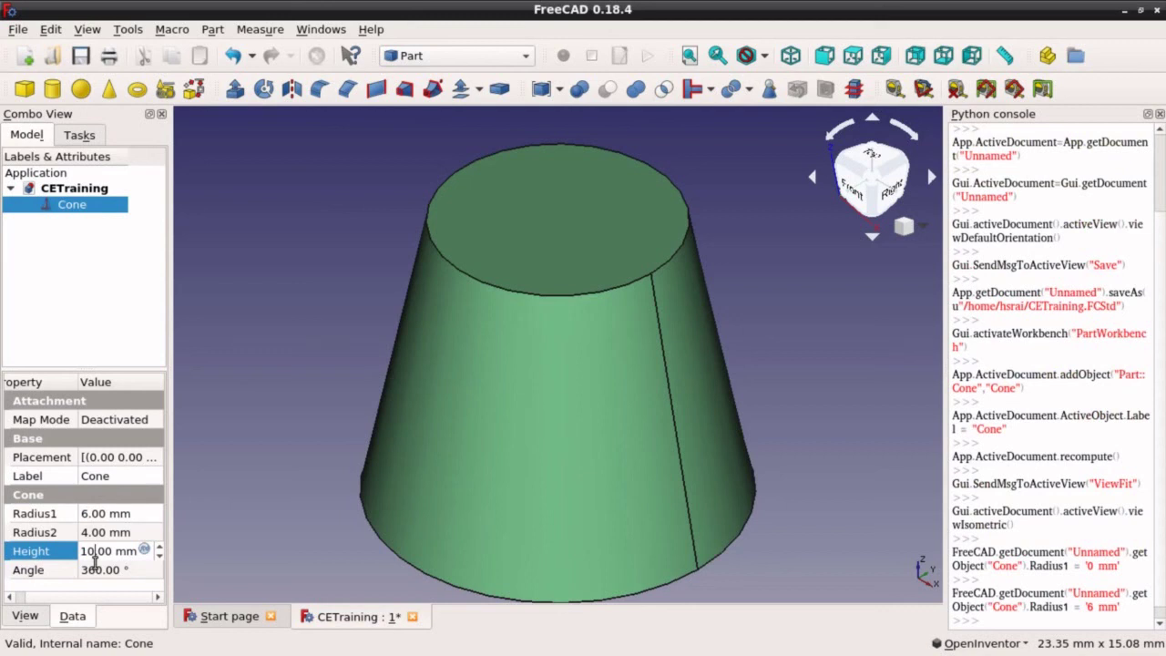
pyautogui.press('BackSpace')
pyautogui.press('BackSpace')
pyautogui.write('5')
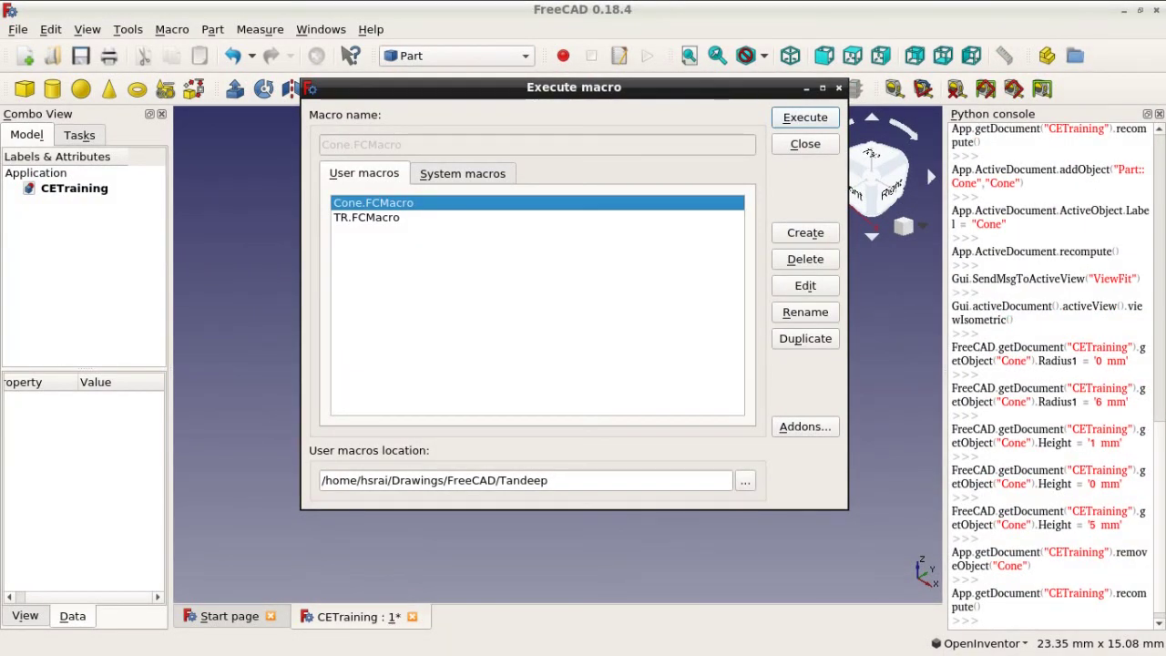
# Run Cone.FCMacro to recreate the cone
pyautogui.press('Return')
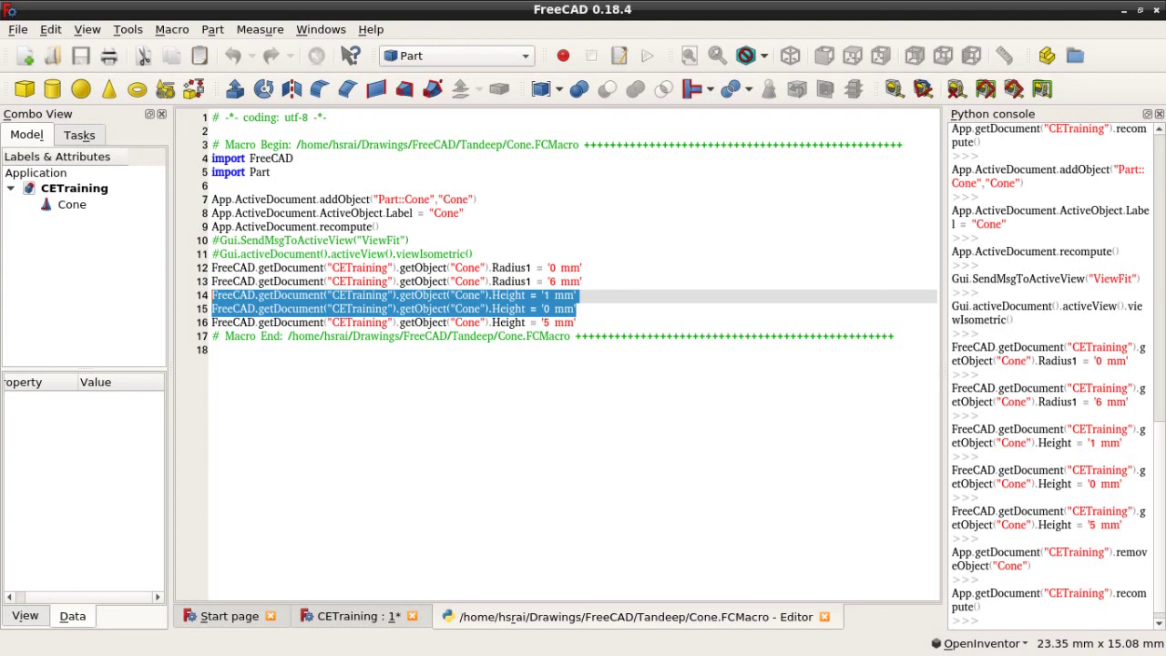
# Remove the redundant Height and Radius1 '0 mm' lines from Cone.FCMacro, then close the editor via the save prompt
pyautogui.press('Delete')
pyautogui.press('Up')
pyautogui.press('Up')
pyautogui.hotkey('shift', 'End')
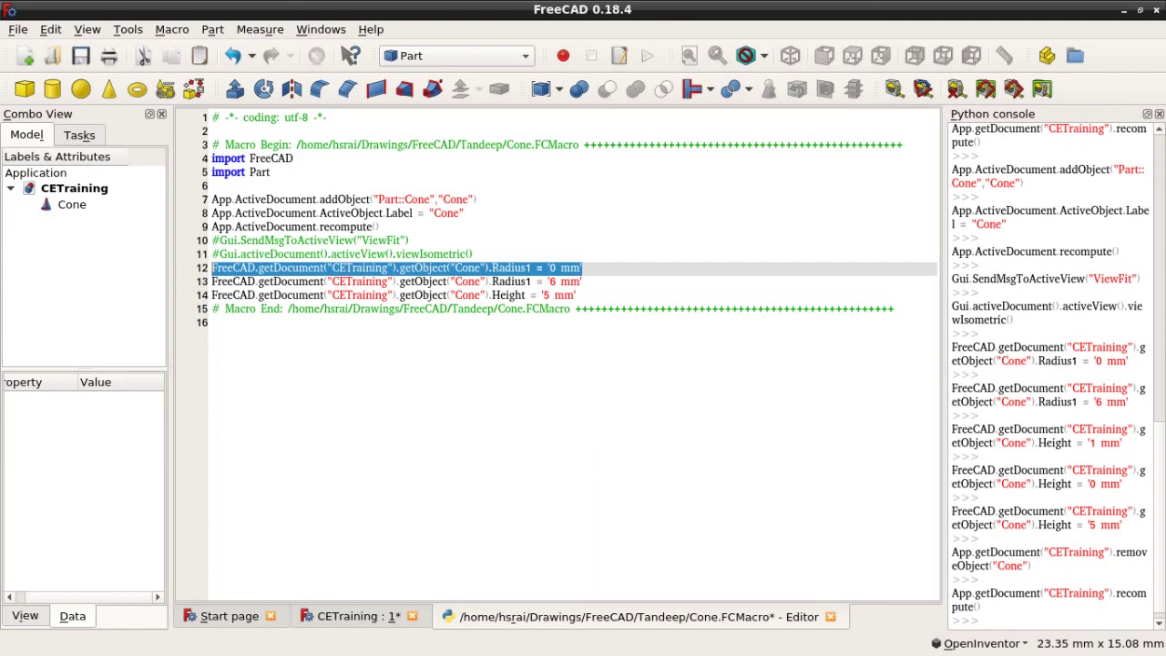
pyautogui.press('Delete')
pyautogui.press('BackSpace')
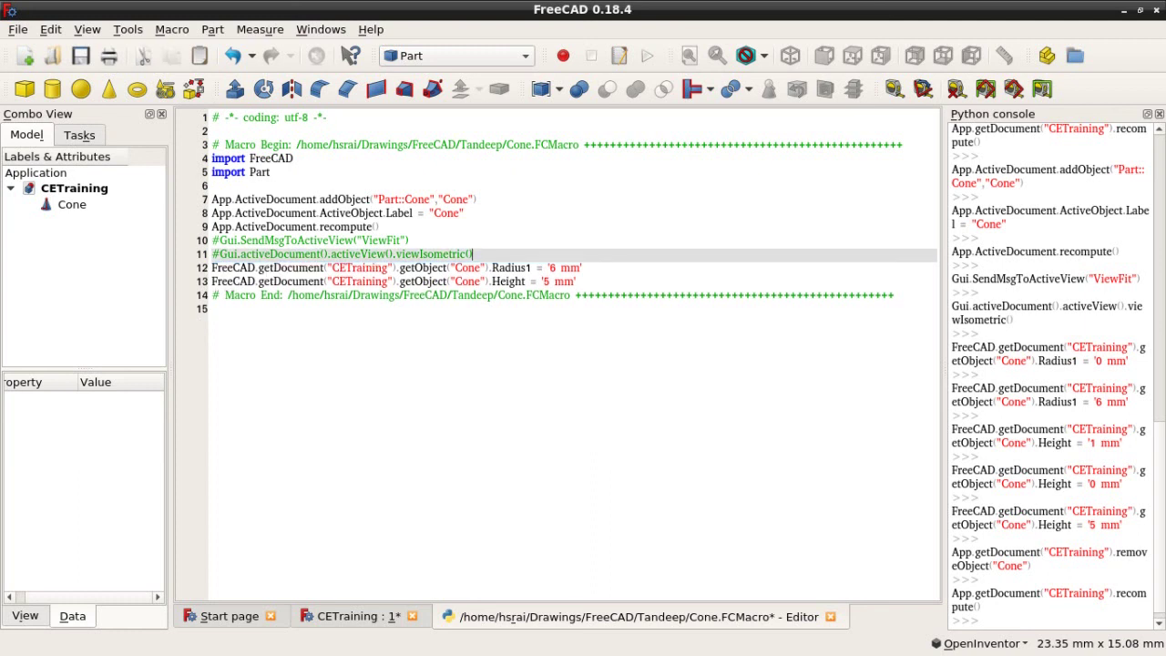
pyautogui.click(830, 617)
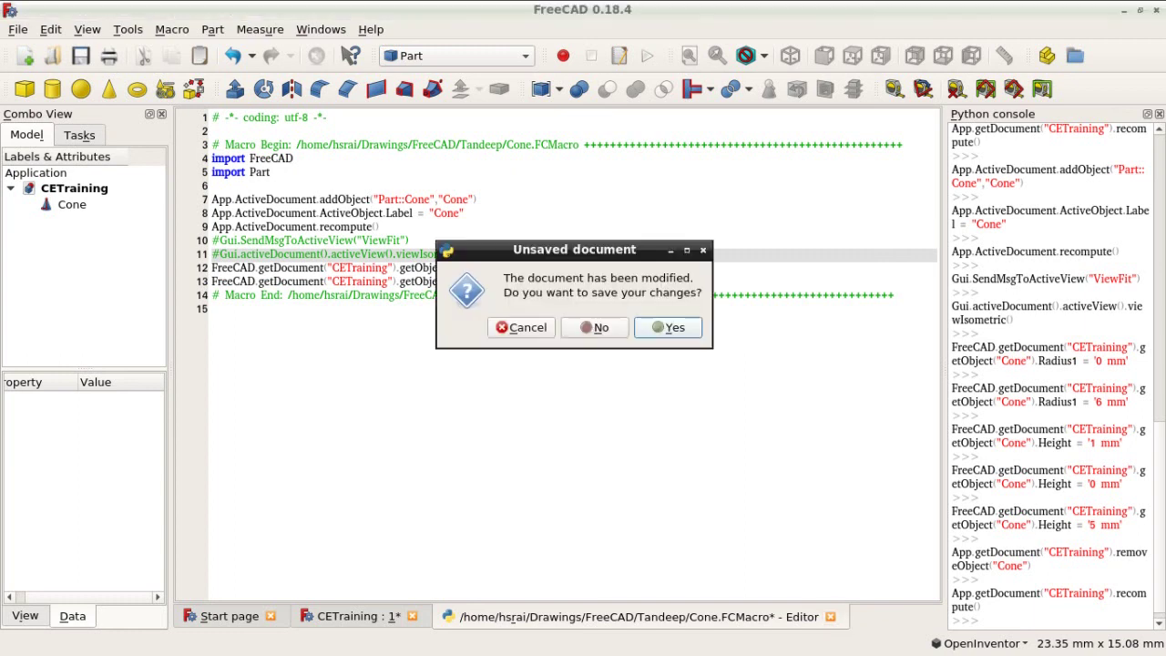
pyautogui.press('Return')
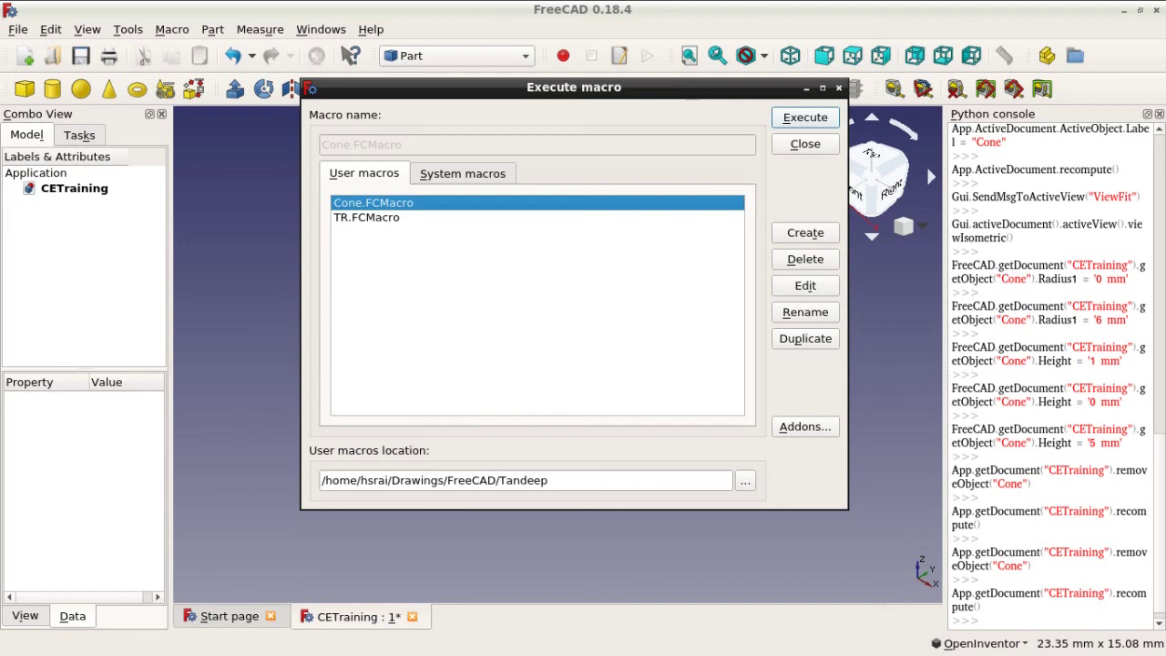
# Run the edited Cone.FCMacro to build the red truncated cone, then reopen it for editing
pyautogui.press('Return')
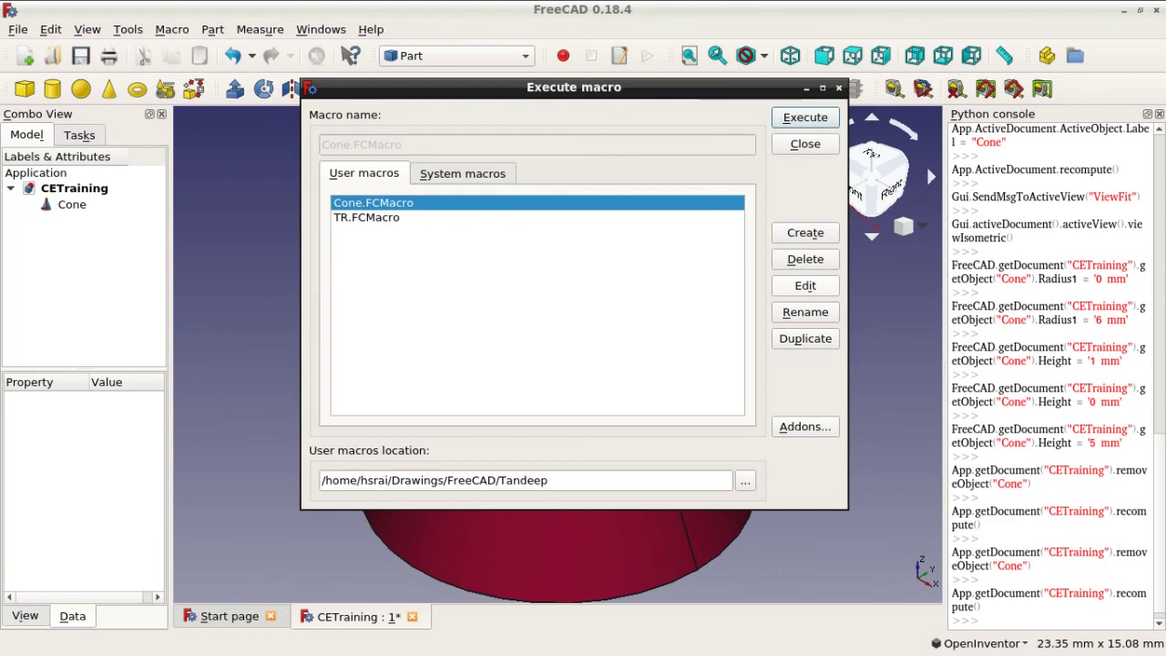
pyautogui.hotkey('alt', 'e')
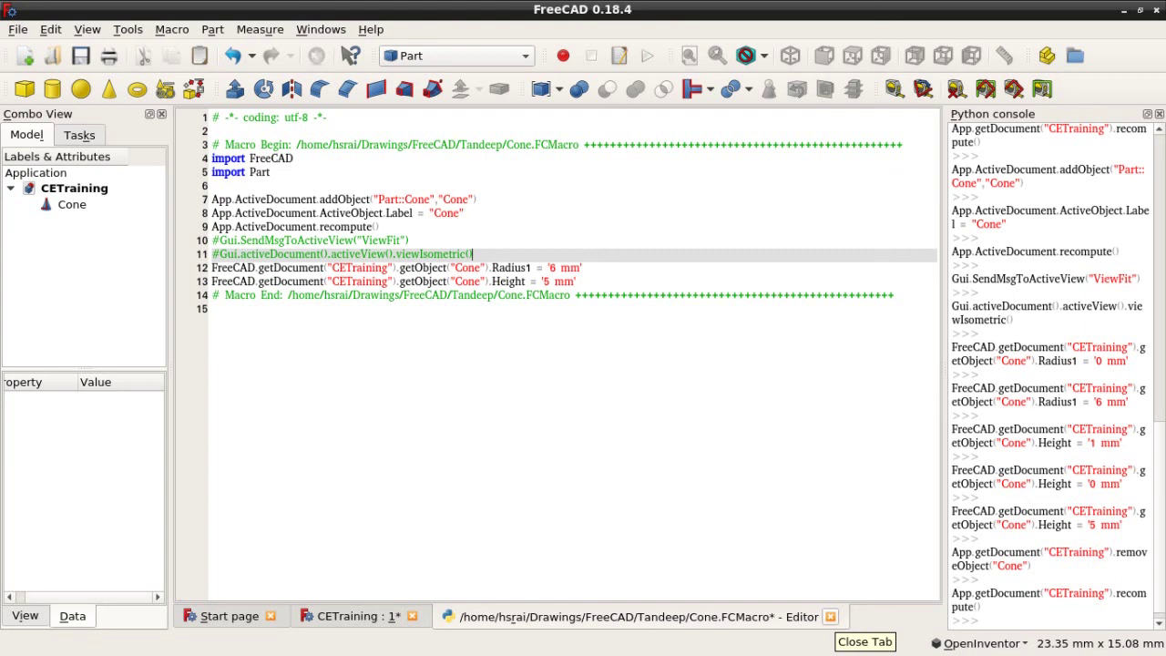
# Close the Cone.FCMacro editor and fit the red truncated cone in the view
pyautogui.click(830, 616)
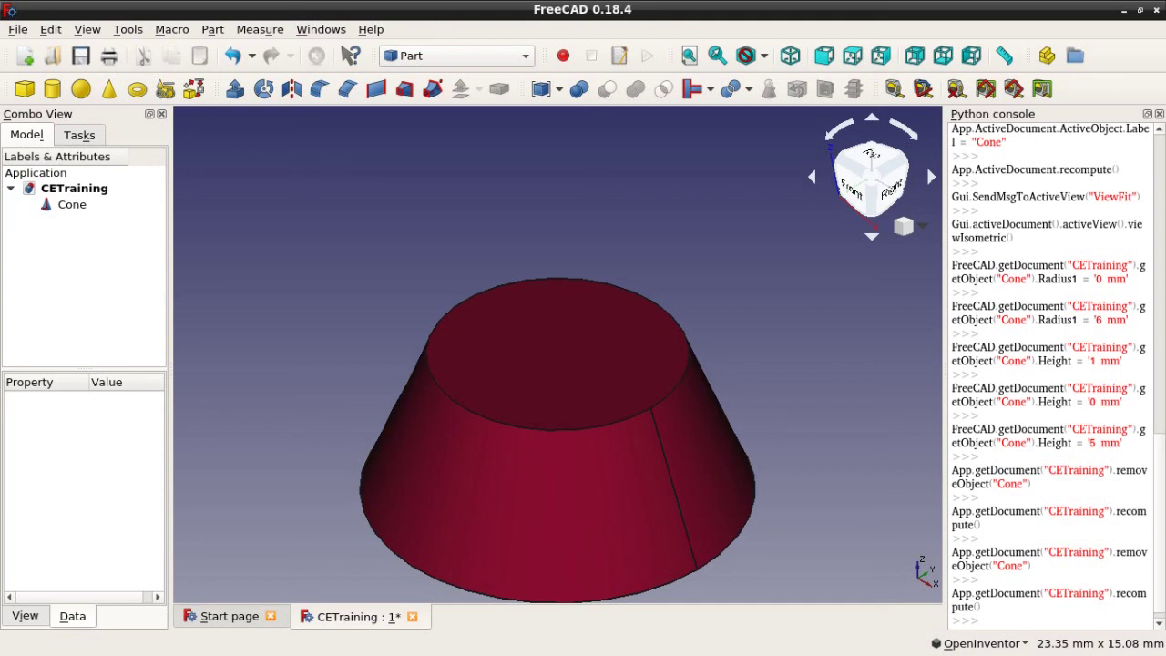
pyautogui.press('v')
pyautogui.press('f')
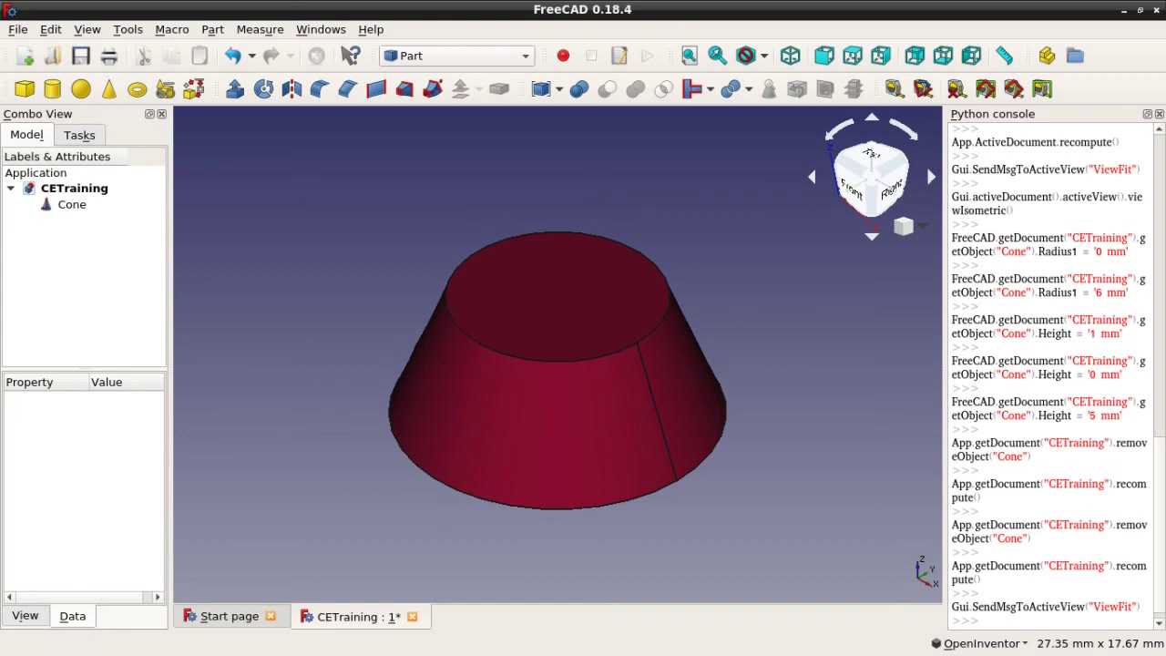